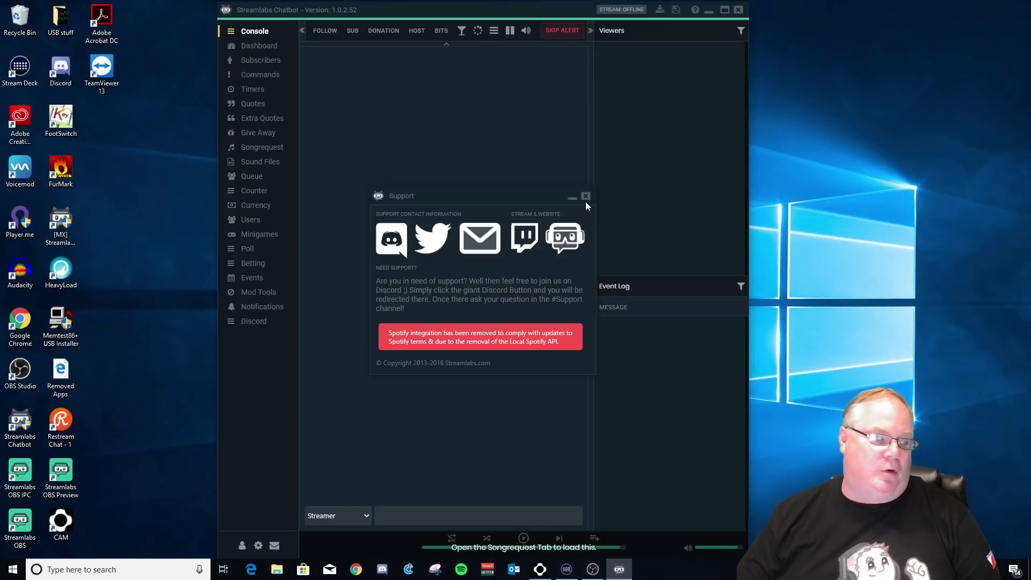
Close the Support popup to reveal the empty Console page
left_click(585, 197)
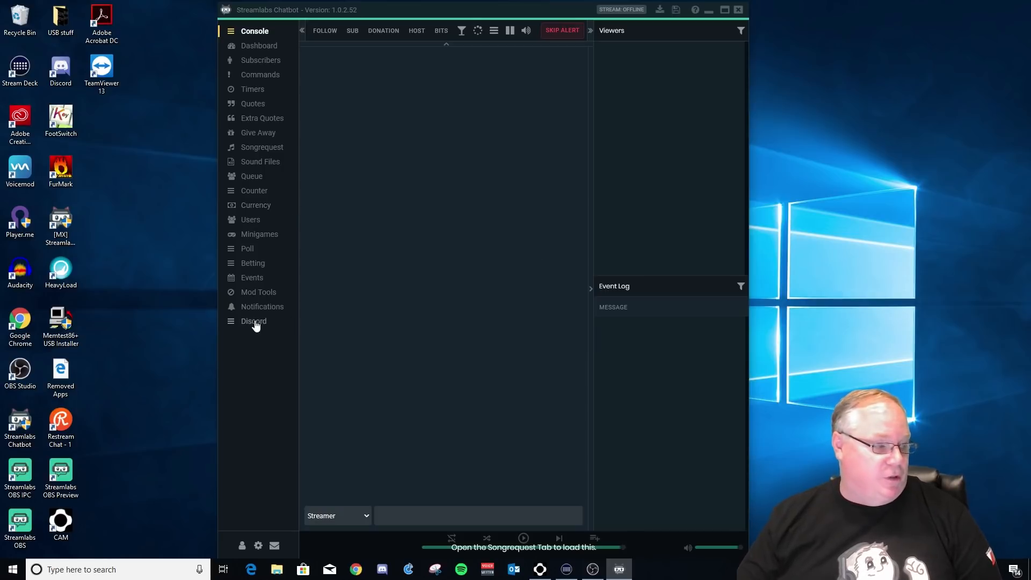
Open the Connections dialog with the Twitch Bot name, channel and OAuth token
left_click(242, 546)
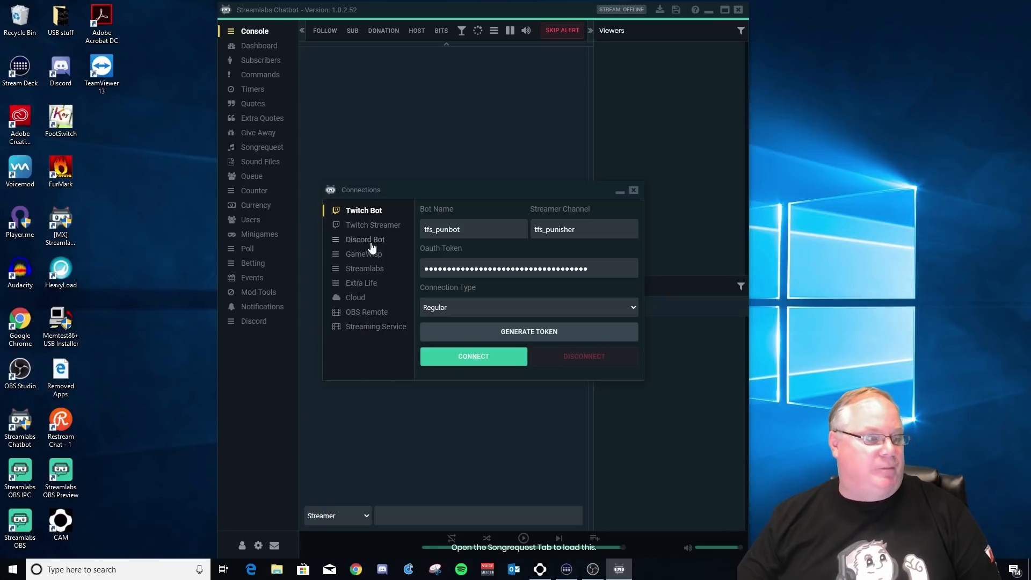
Under Streaming Service, try Youtube in the service dropdown, then set it back to Twitch
left_click(363, 334)
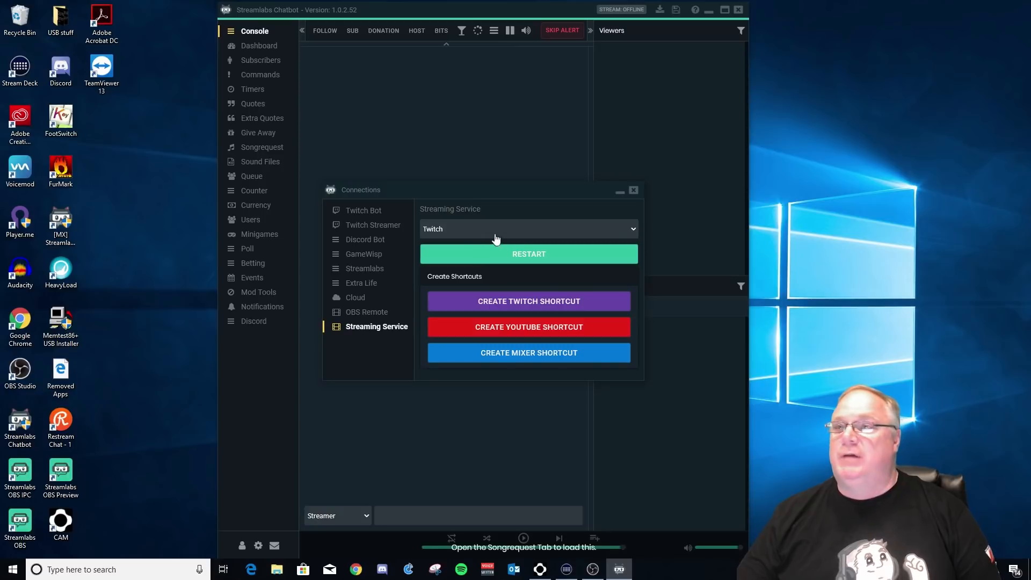
left_click(570, 236)
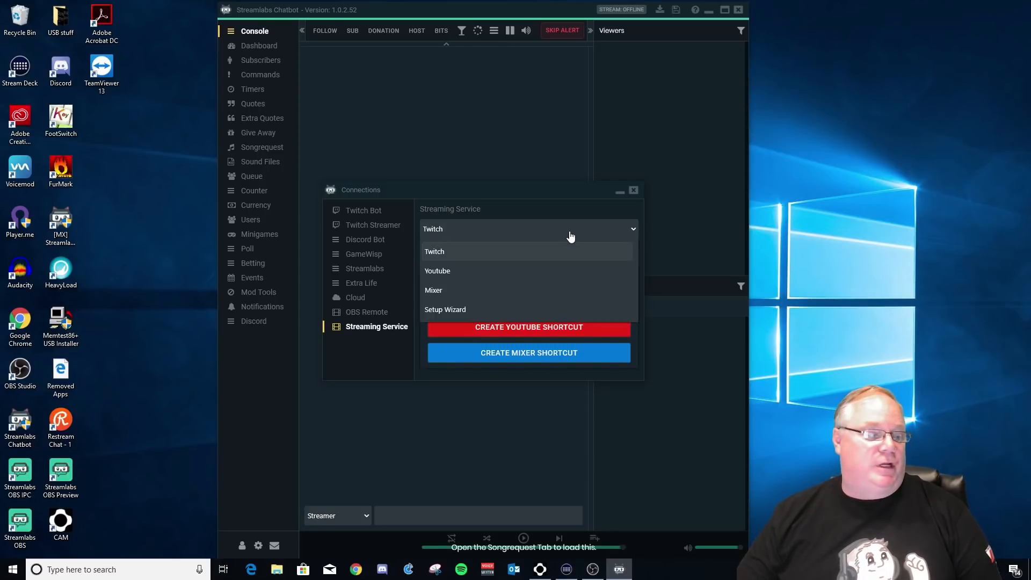
left_click(455, 273)
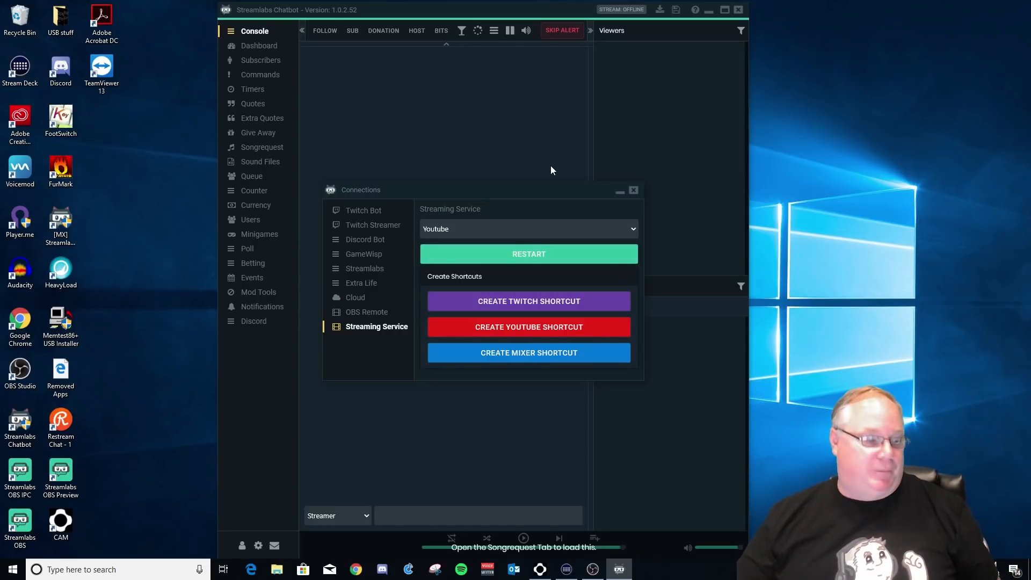
left_click(586, 231)
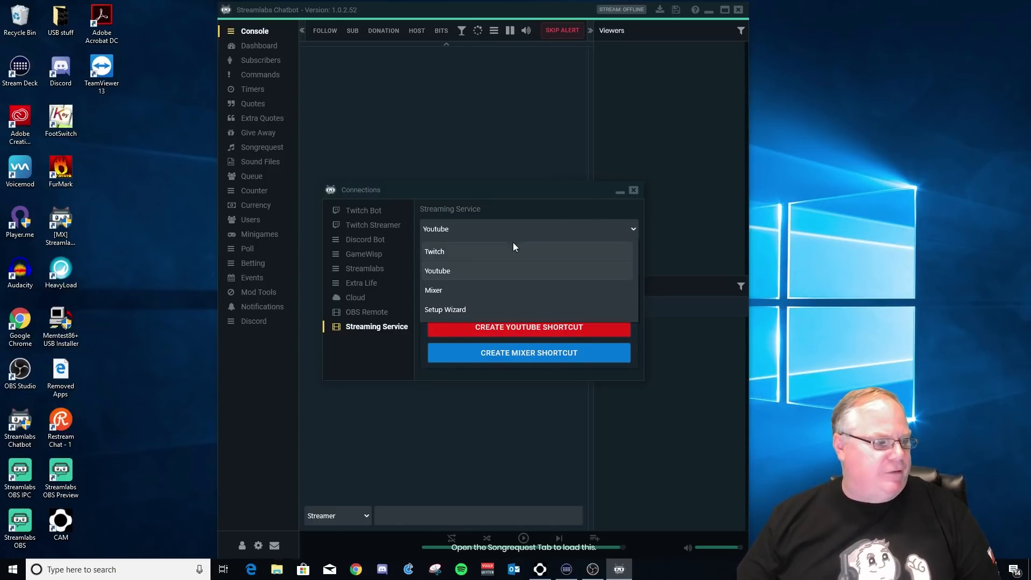
left_click(481, 250)
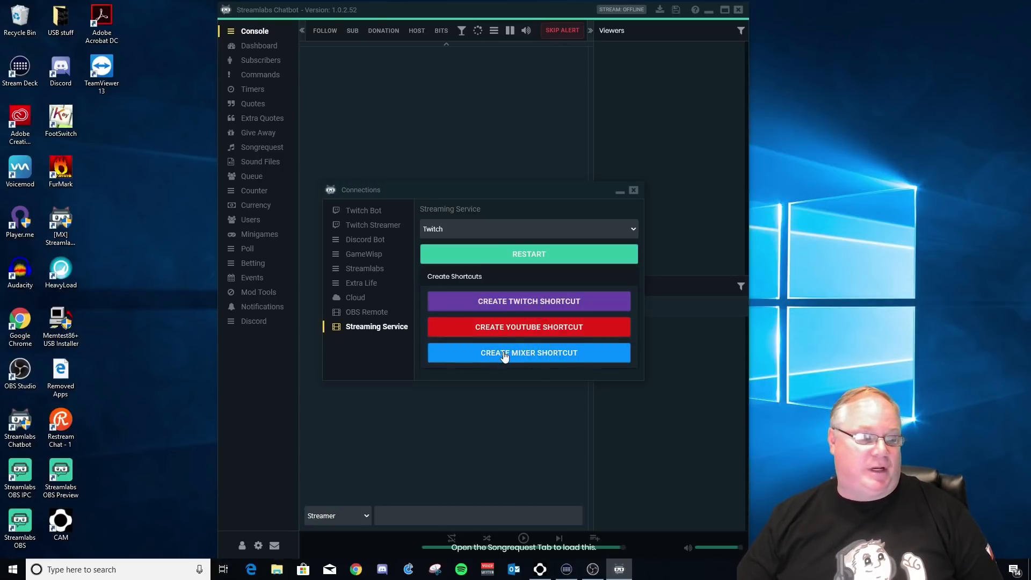
Create the YouTube desktop shortcut, then close the Connections dialog
left_click(530, 333)
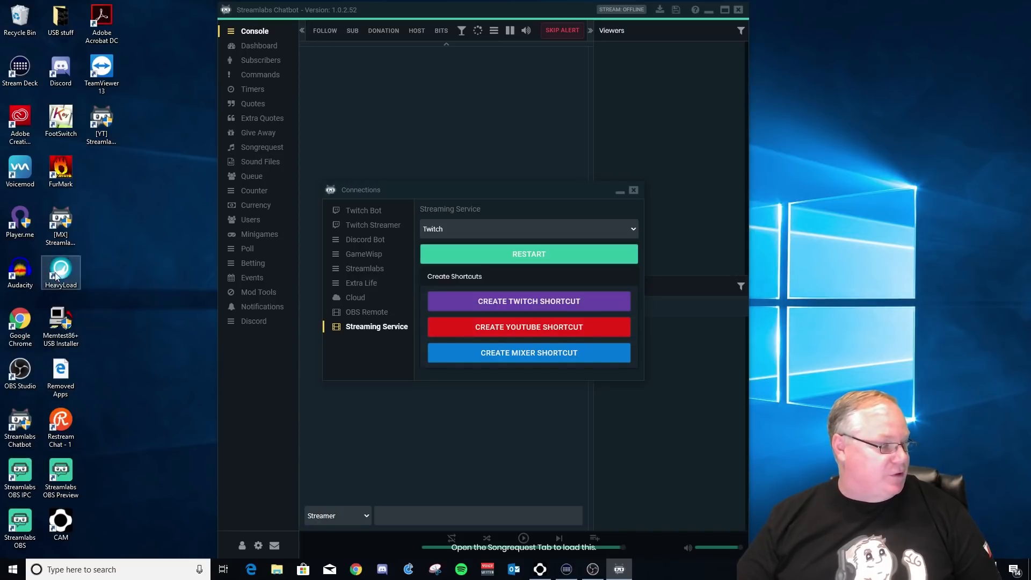
left_click(67, 239)
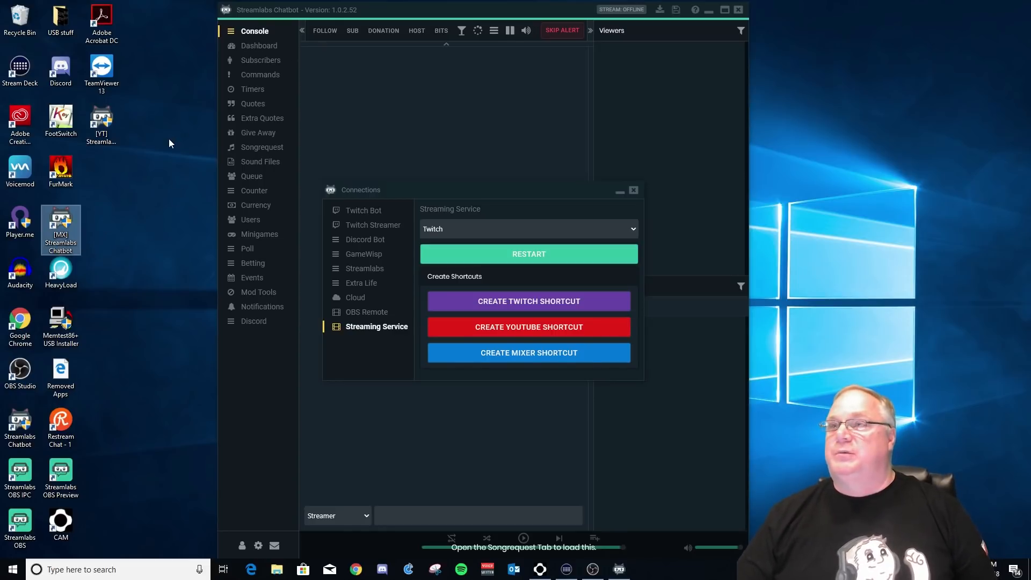
left_click(634, 190)
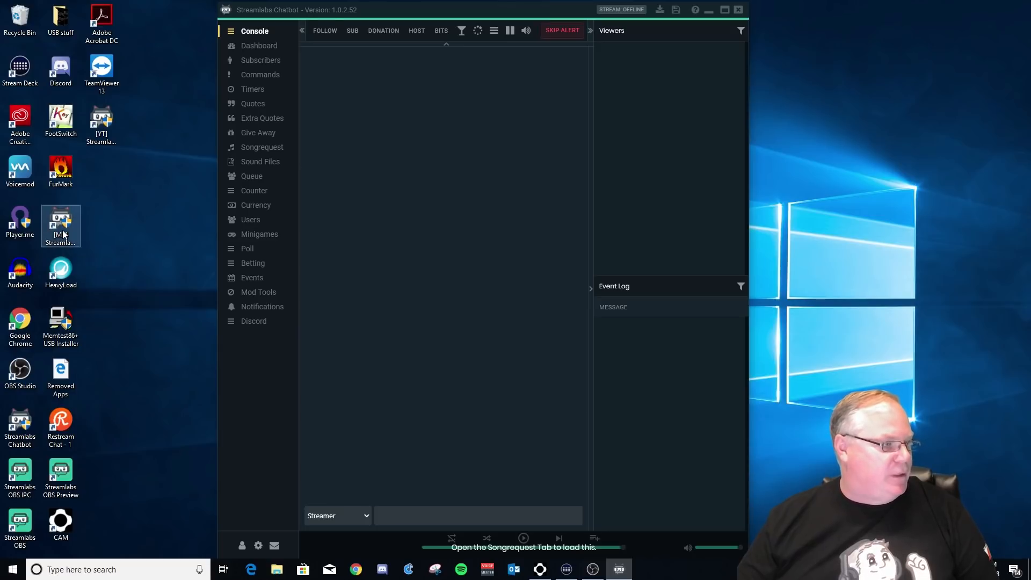
Move the Chatbot window right and launch the [YT] Streamlabs Chatbot desktop shortcut
left_click(112, 125)
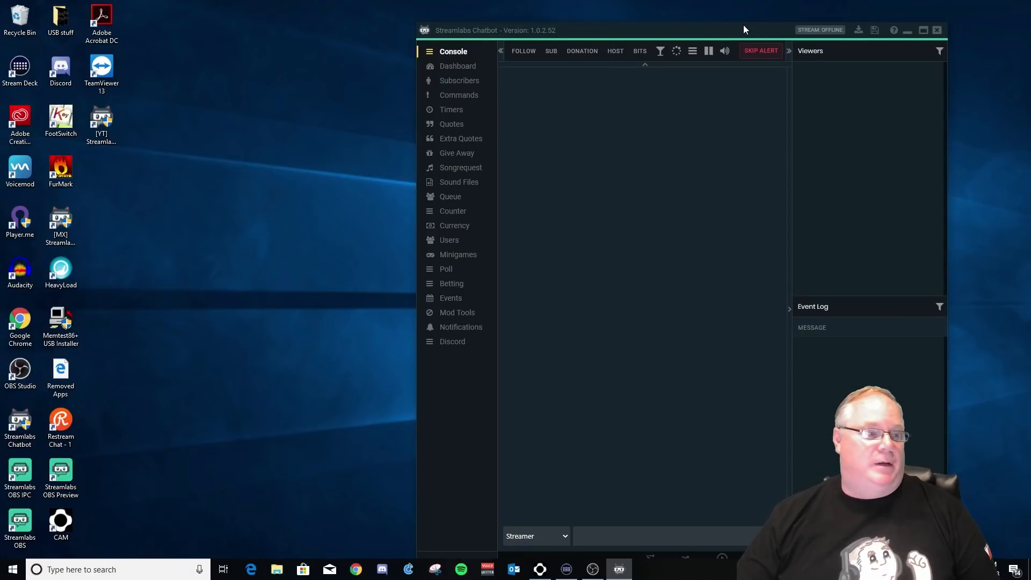
left_click_drag(743, 26, 767, 13)
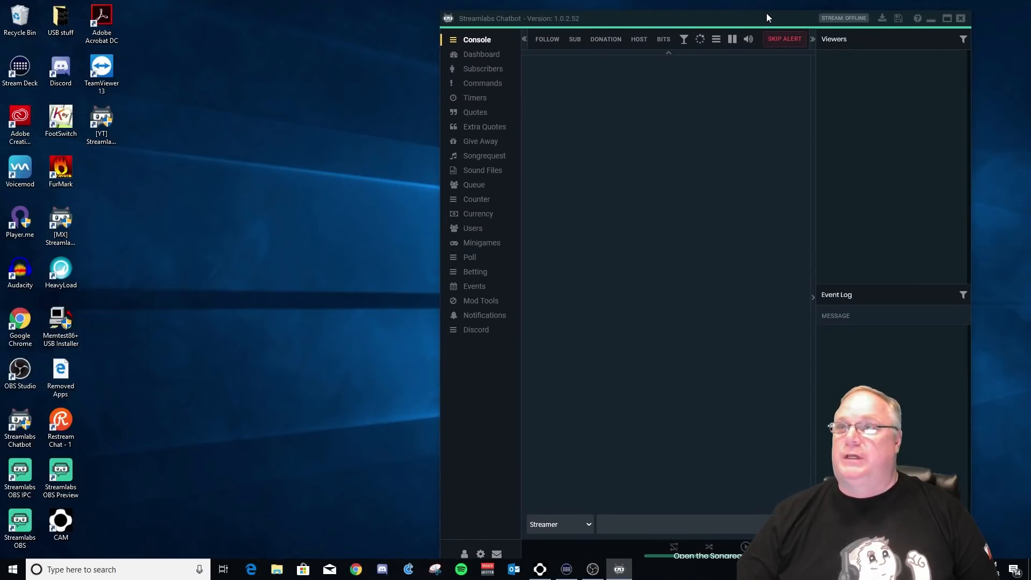
left_click(96, 127)
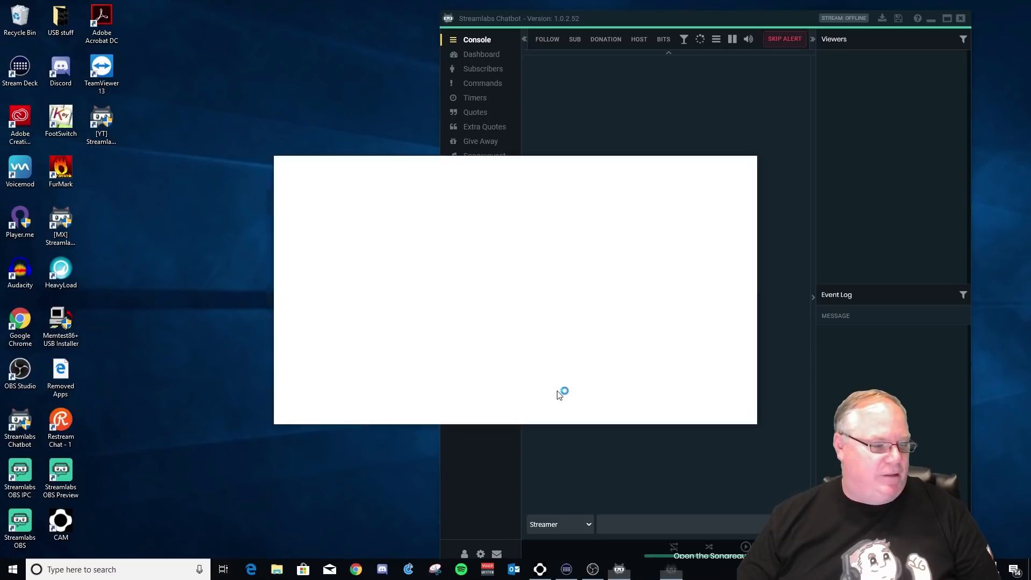
Place the YouTube window at the upper left, dismiss its Support notice, and open Connections
left_click_drag(457, 158, 440, 99)
left_click(617, 205)
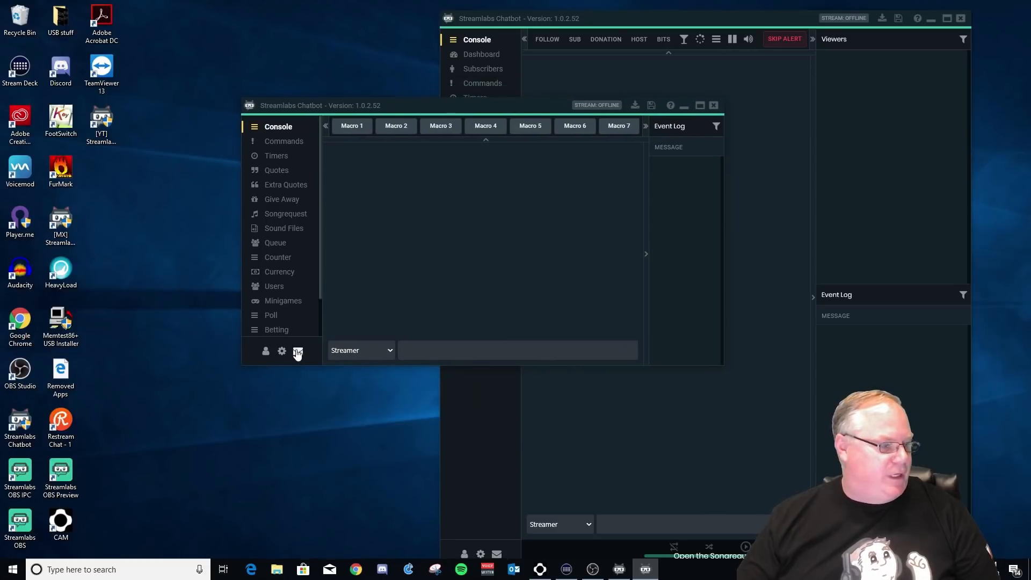
left_click(265, 351)
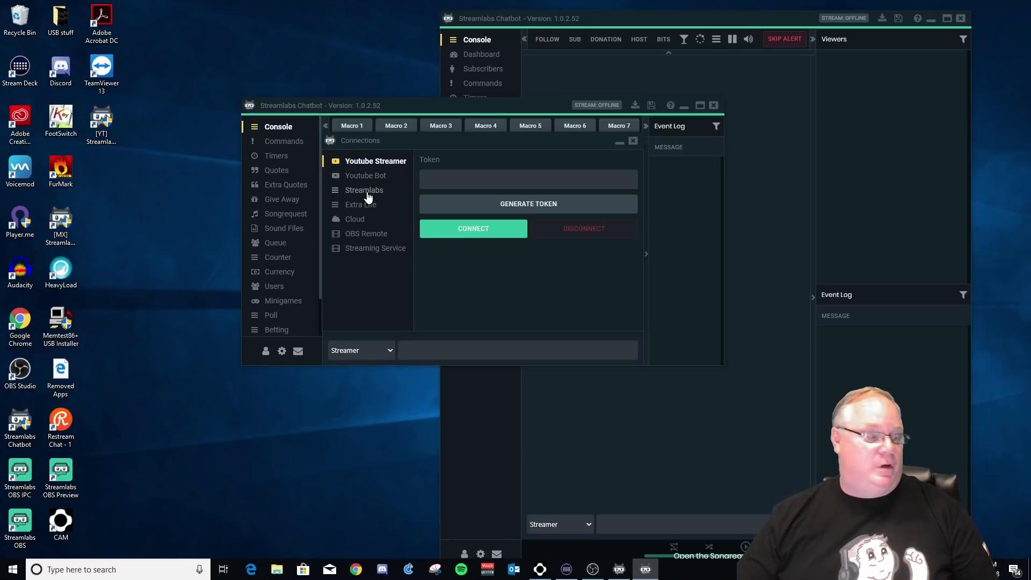
Check the original Twitch window's Connections, close them, and refocus the YouTube window
left_click(465, 553)
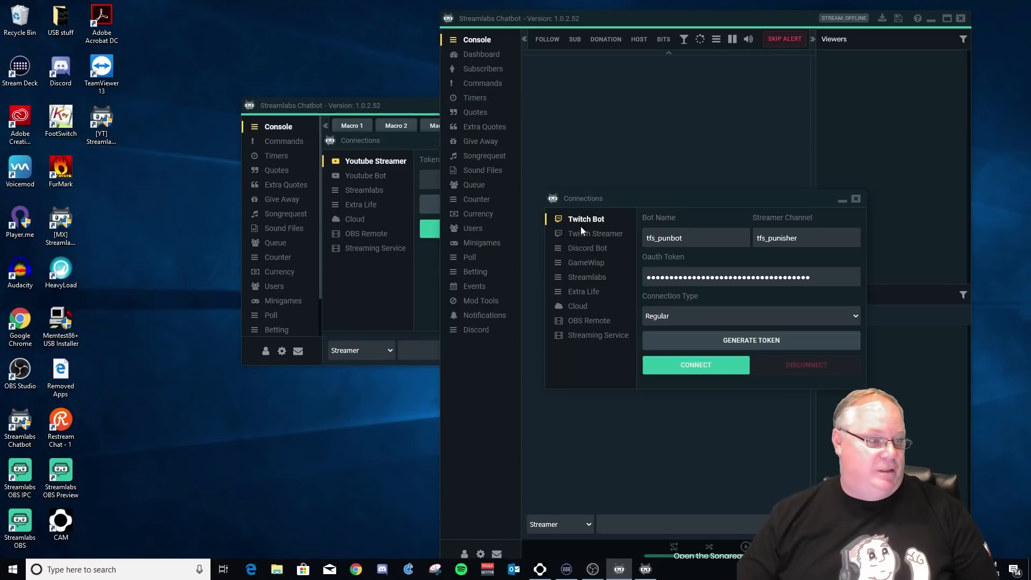
left_click(855, 199)
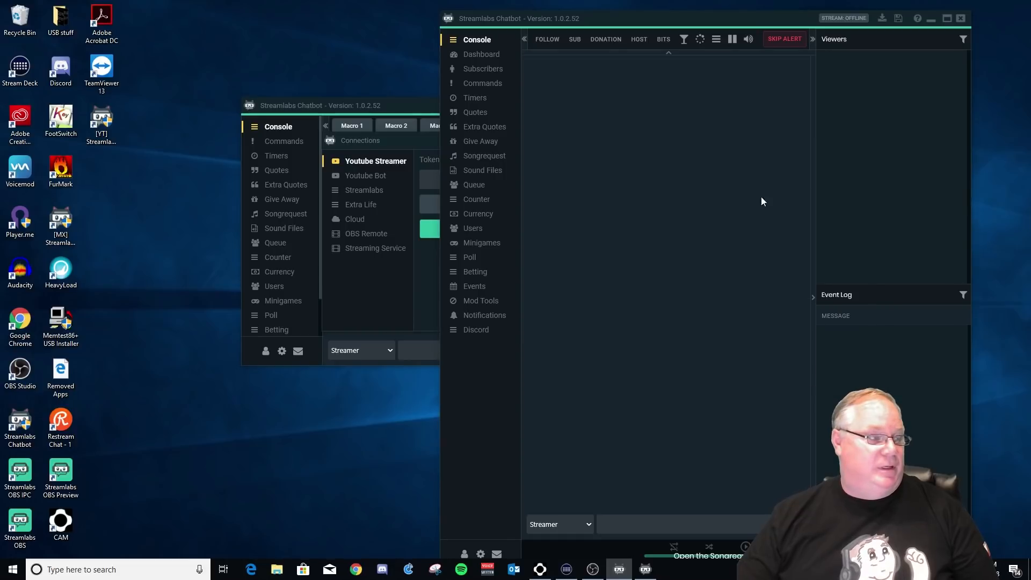
left_click(368, 145)
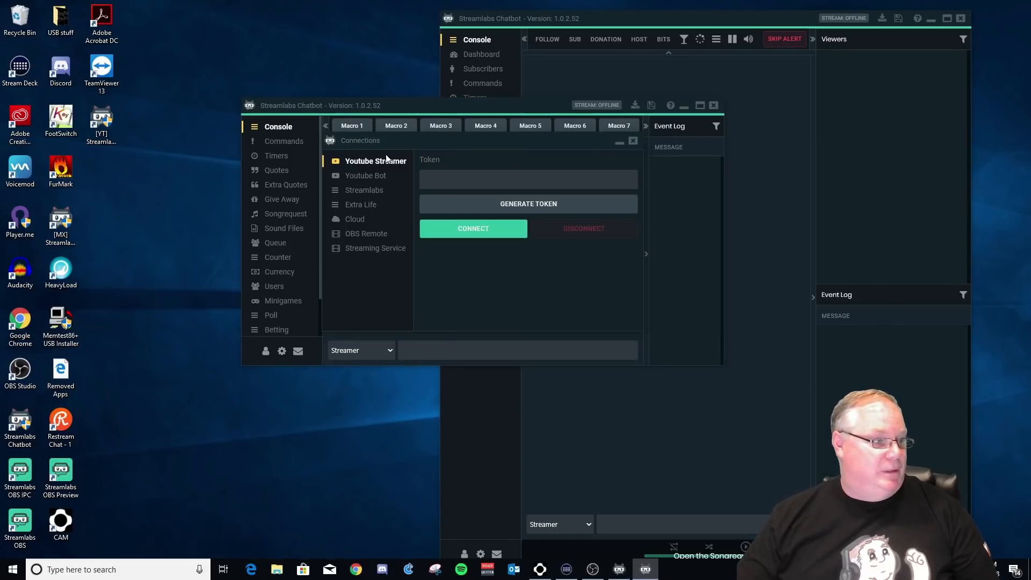
Generate a Youtube Streamer token and enter the Google account's e-mail address
left_click(516, 208)
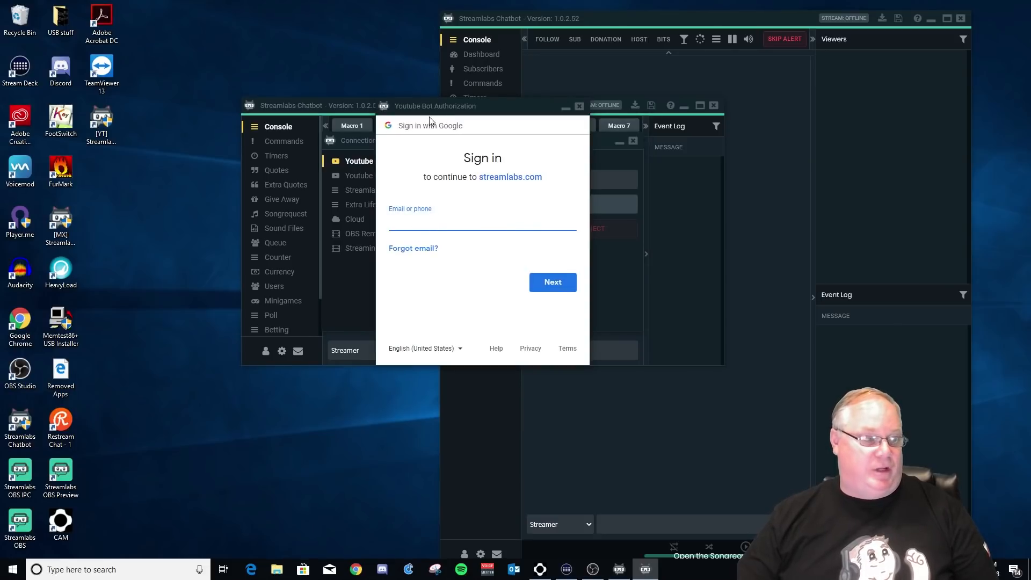
left_click_drag(569, 138, 465, 113)
left_click(451, 219)
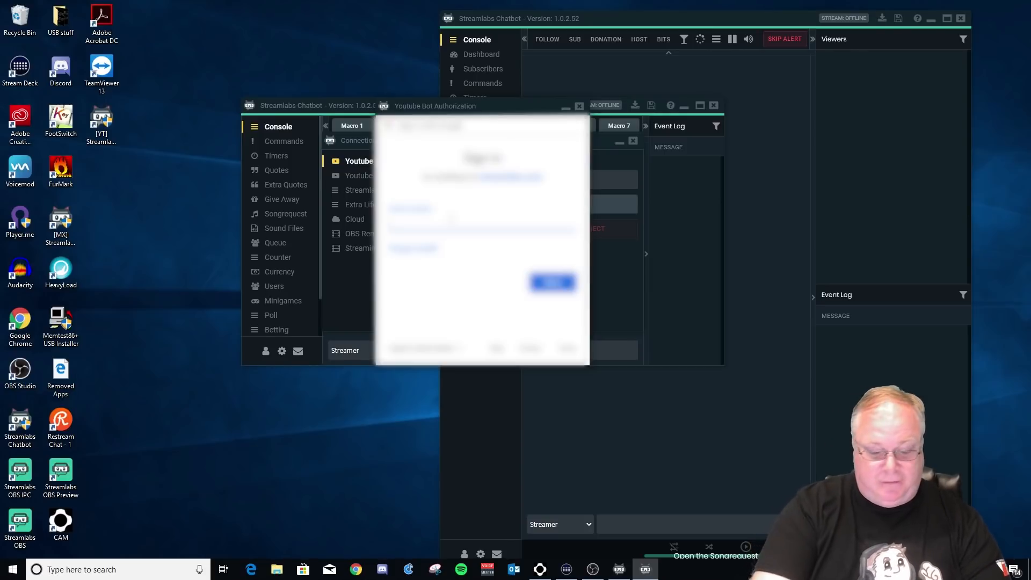
type("mi******")
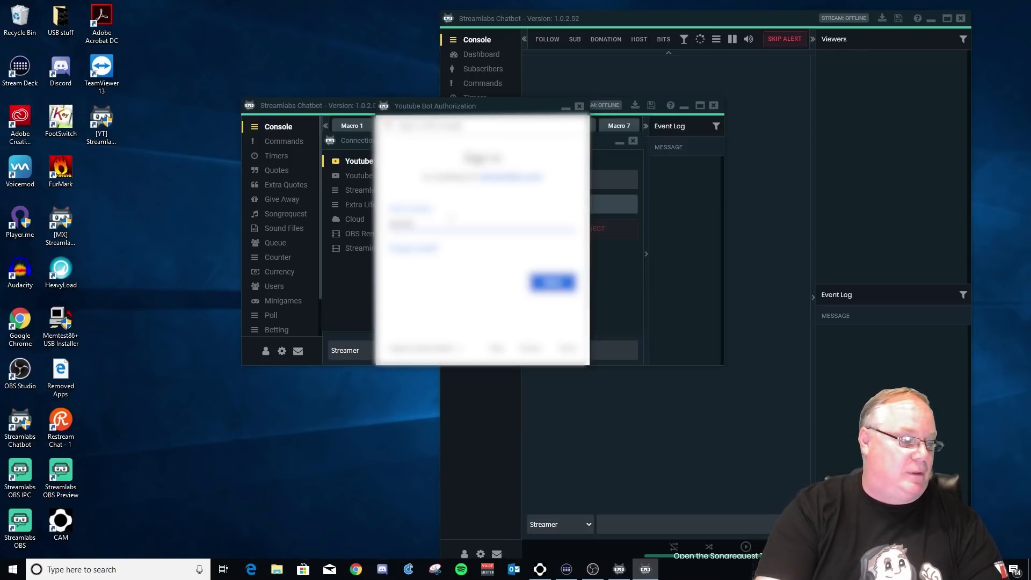
type("******")
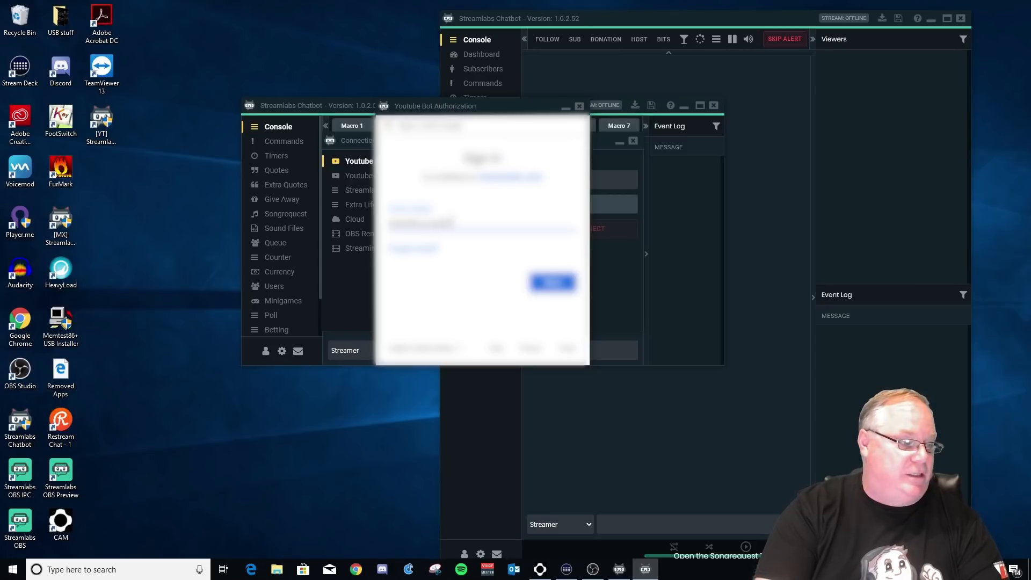
type("******")
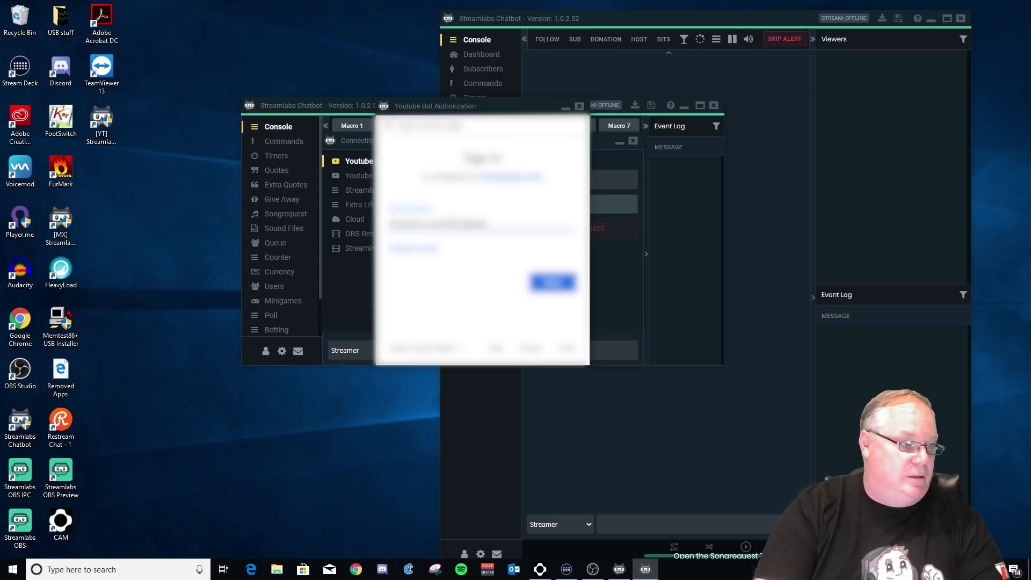
type("**")
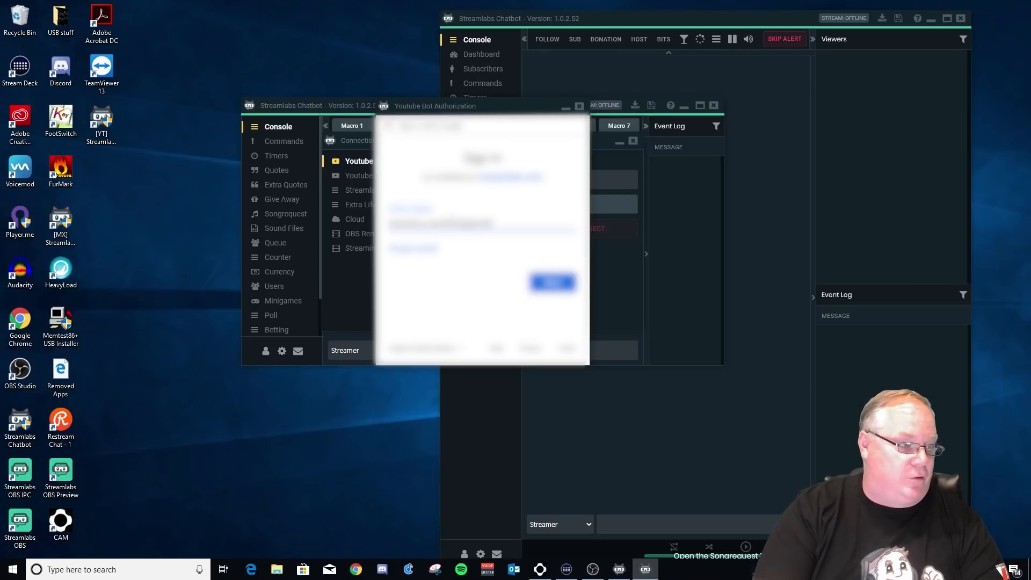
type(".com")
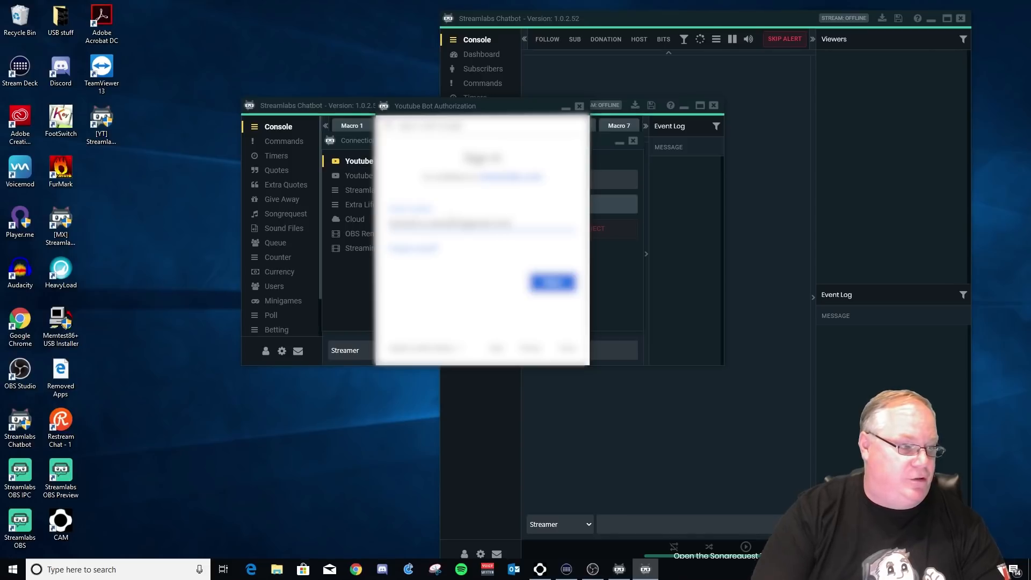
left_click(546, 290)
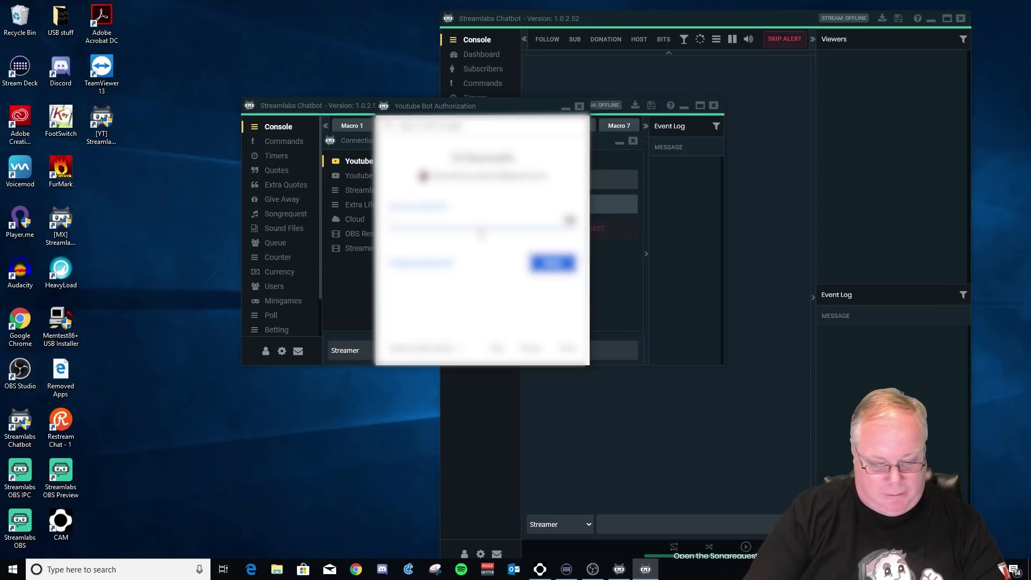
Sign in with the account password, choose the account, and allow chatbot access
type("••••••")
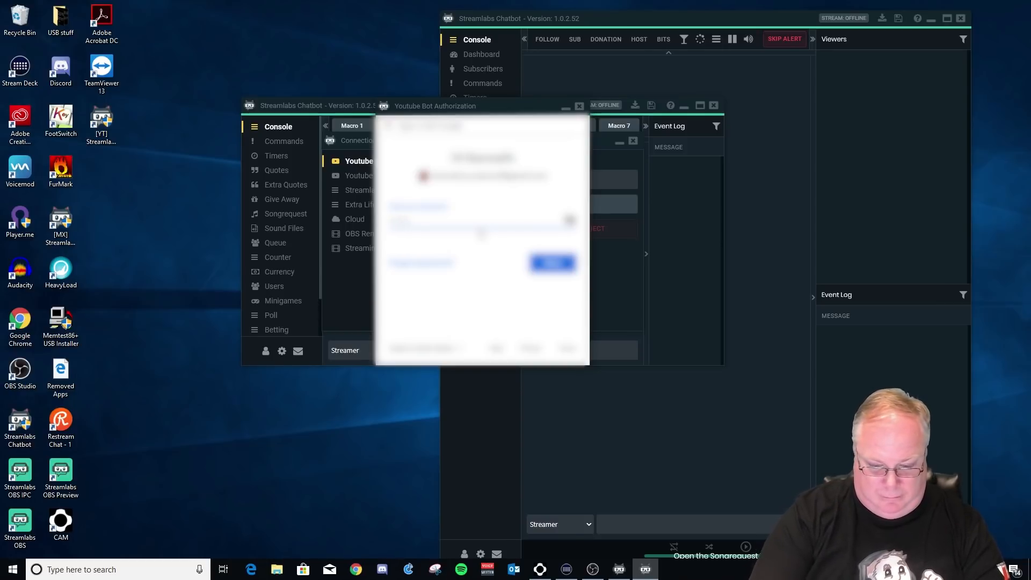
key("Return")
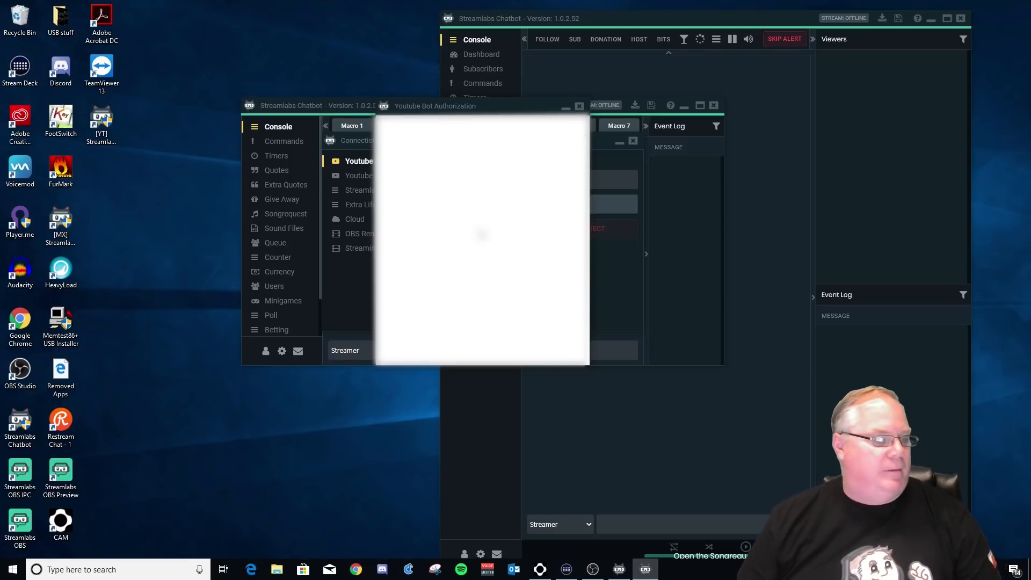
left_click(480, 299)
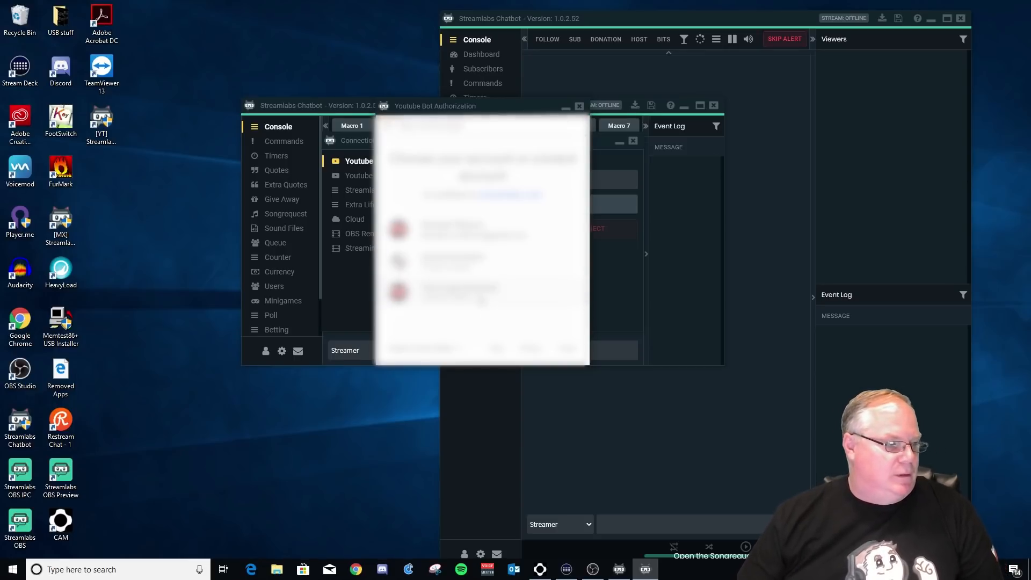
scroll(486, 297, "down", 4)
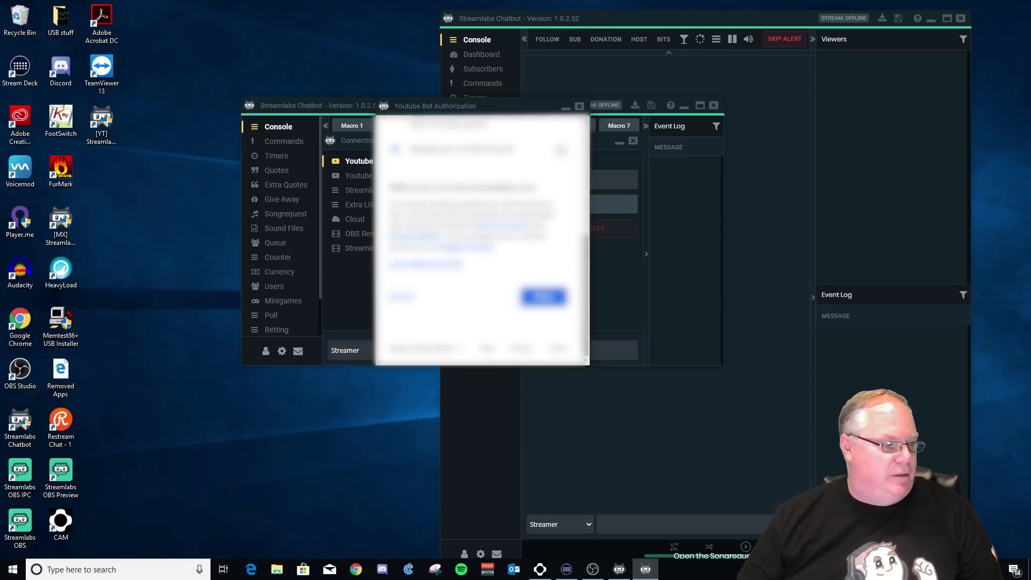
scroll(473, 268, "up", 3)
scroll(548, 301, "down", 5)
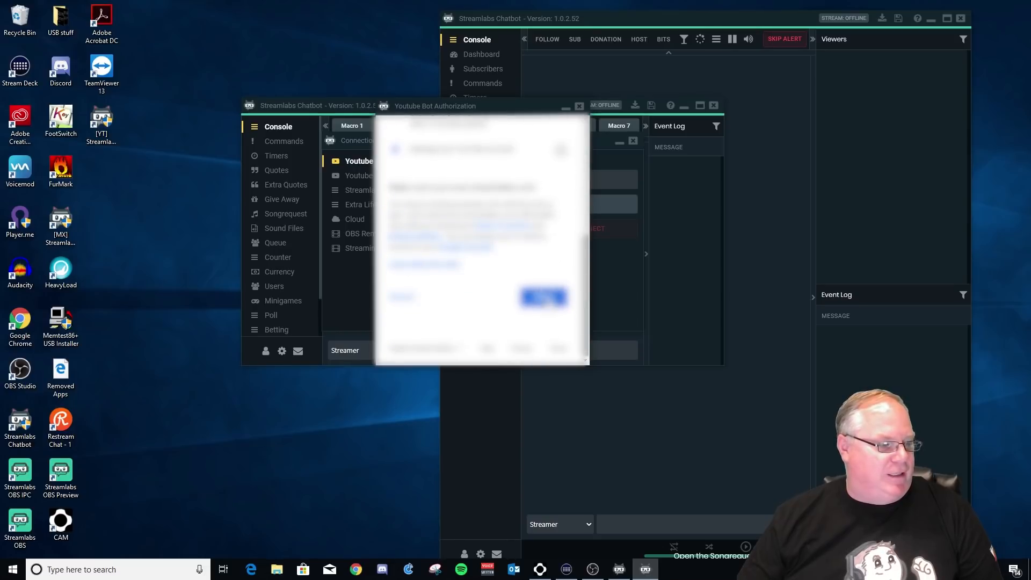
left_click(547, 298)
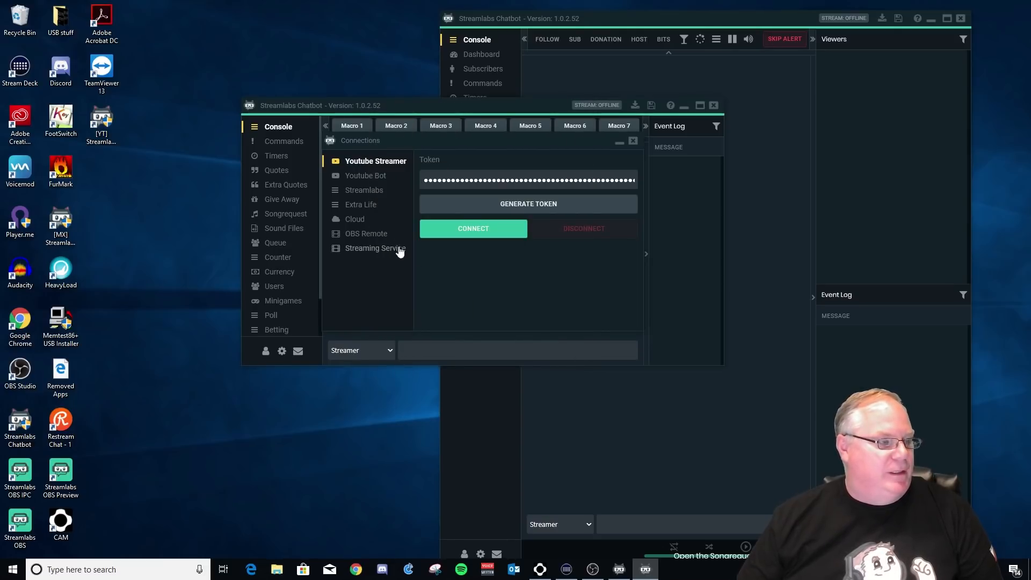
Connect the Youtube Streamer account, then switch to the empty Youtube Bot settings
left_click(462, 231)
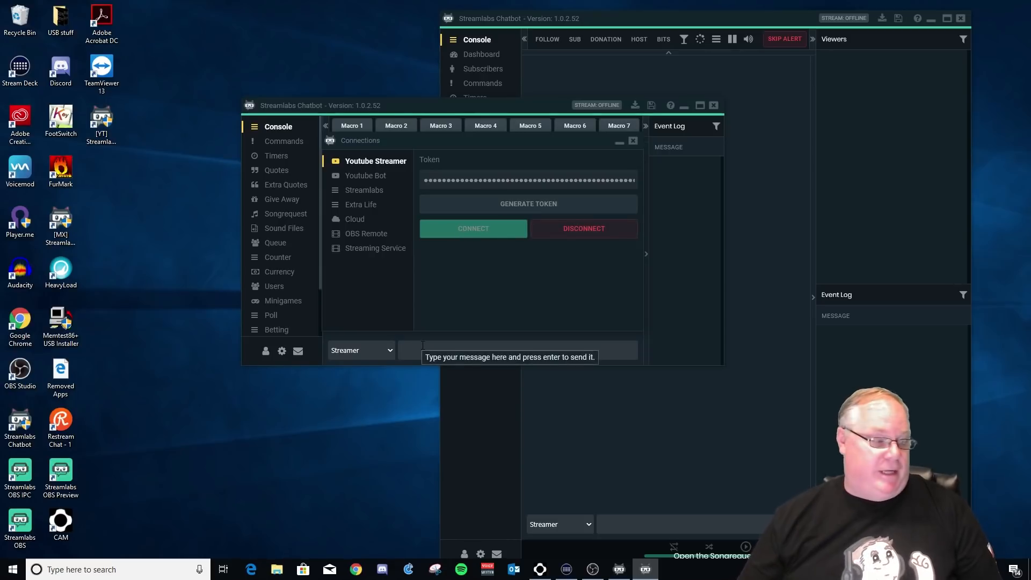
left_click(370, 180)
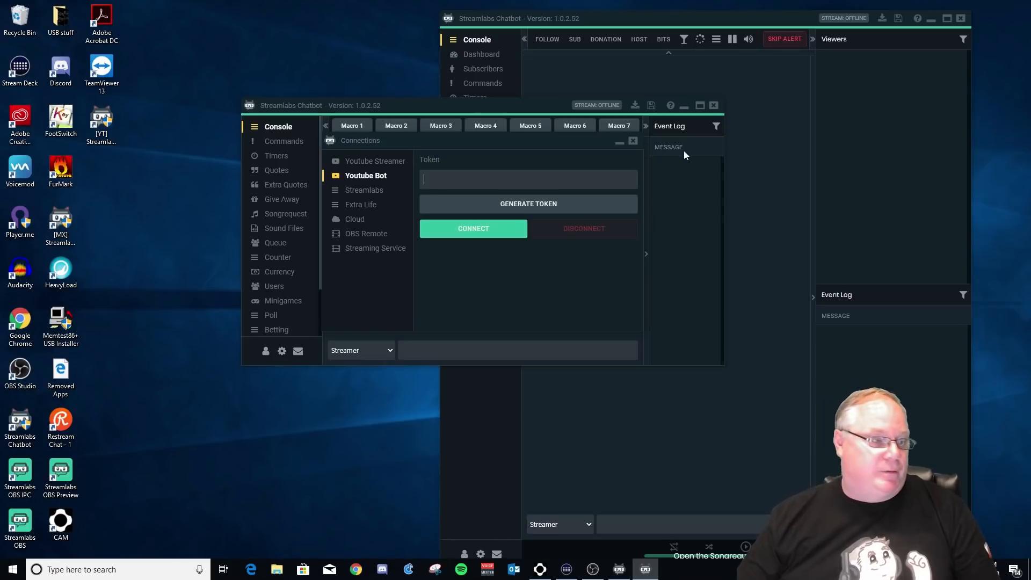
Close Connections and the YouTube instance, confirming Yes, then launch the [MX] shortcut
left_click_drag(520, 113, 451, 114)
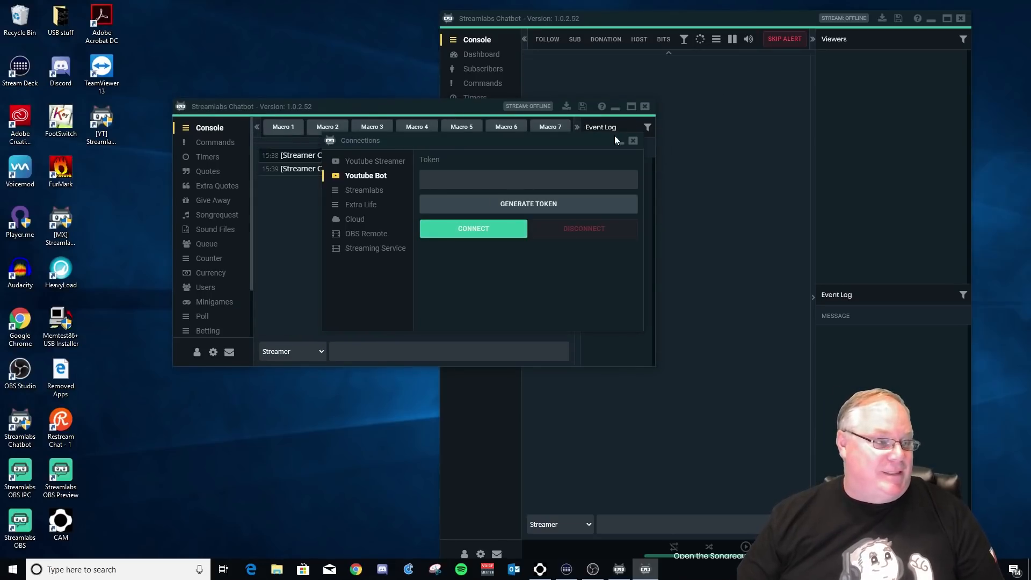
left_click(632, 142)
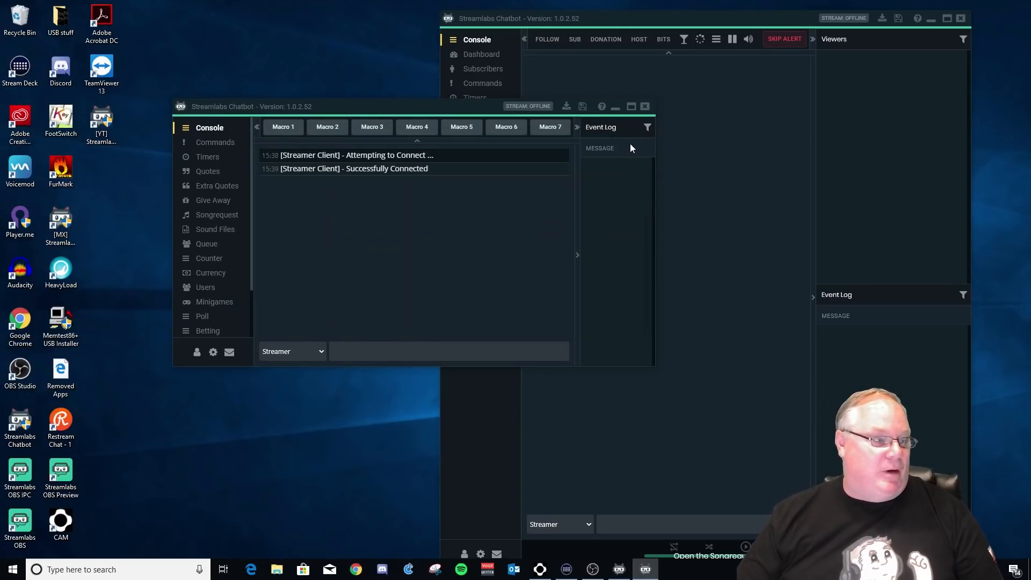
left_click(644, 108)
left_click(418, 256)
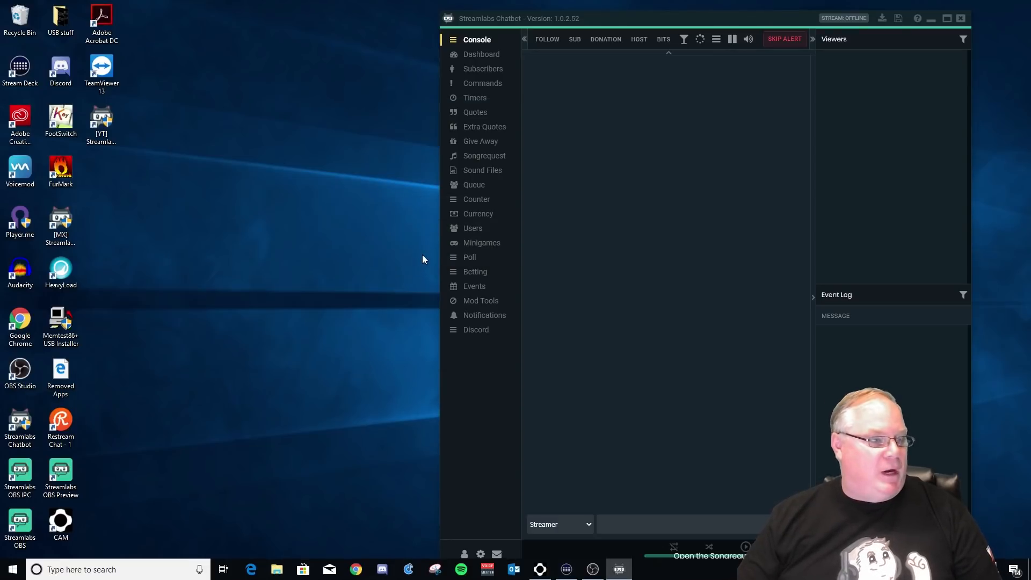
left_click(61, 228)
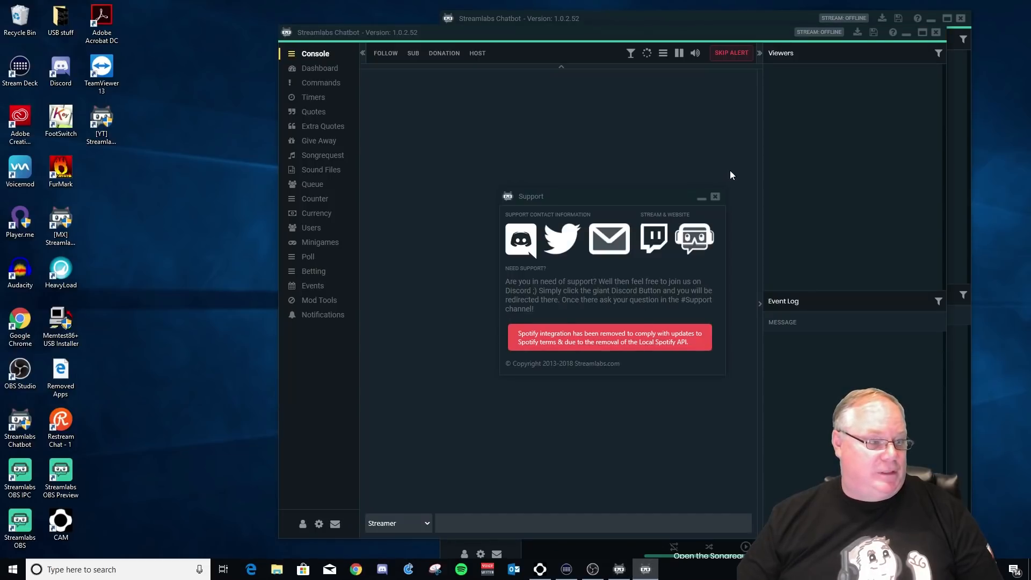
Connect Mixer Streamer and Mixer Bot in Connections, then move the Mixer window left
left_click(715, 196)
left_click(305, 528)
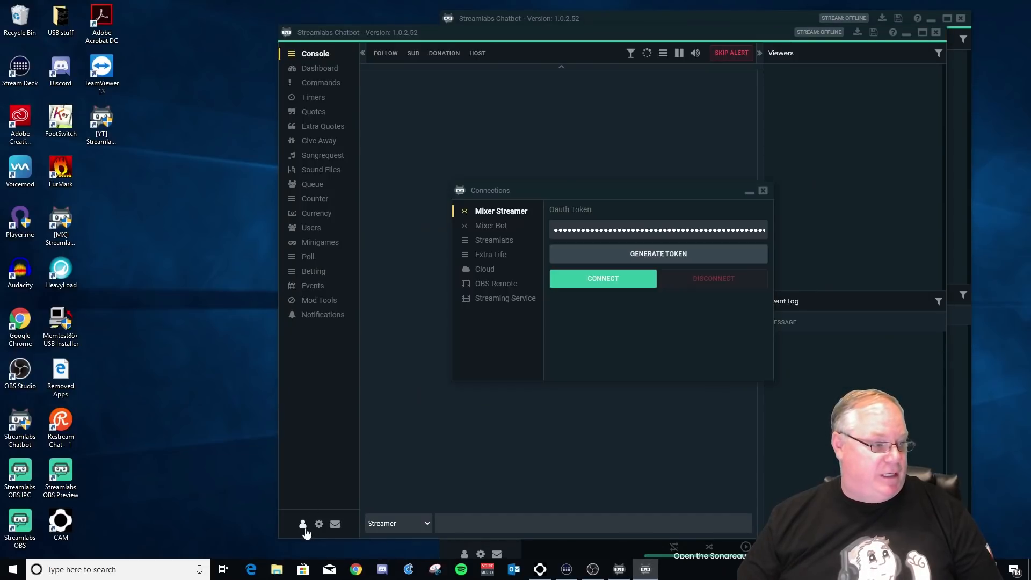
left_click(582, 283)
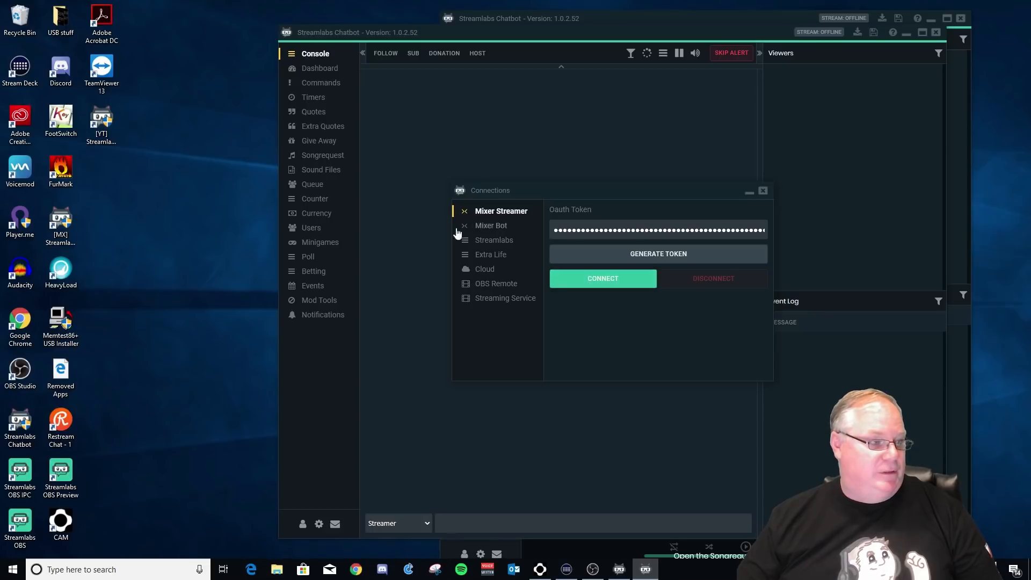
left_click(487, 226)
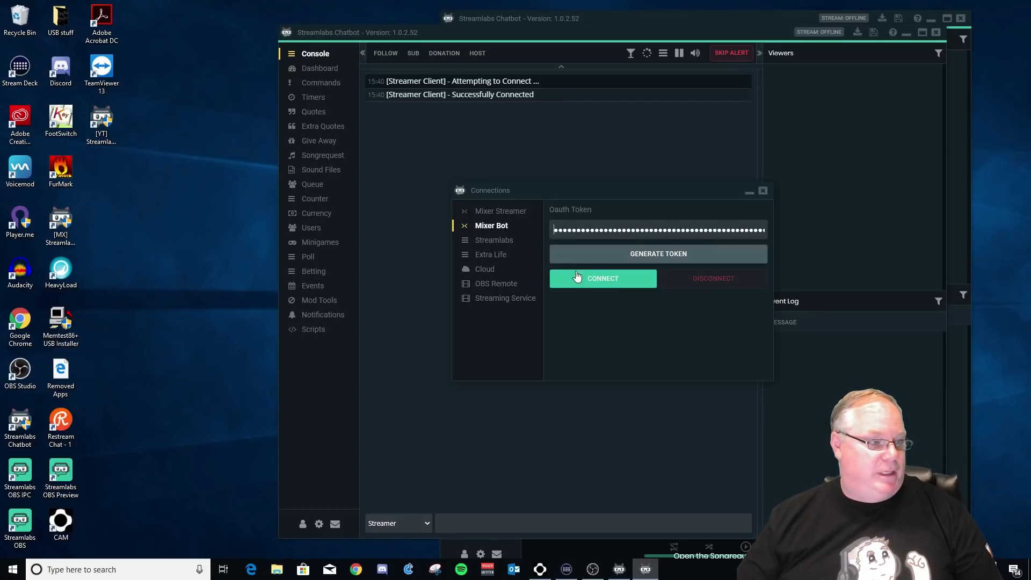
left_click(586, 287)
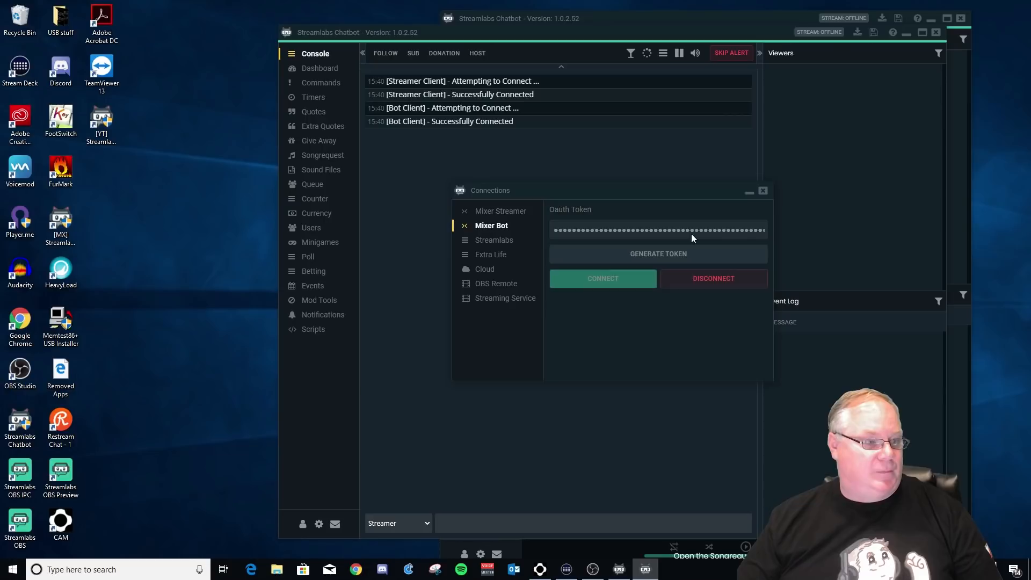
left_click(763, 191)
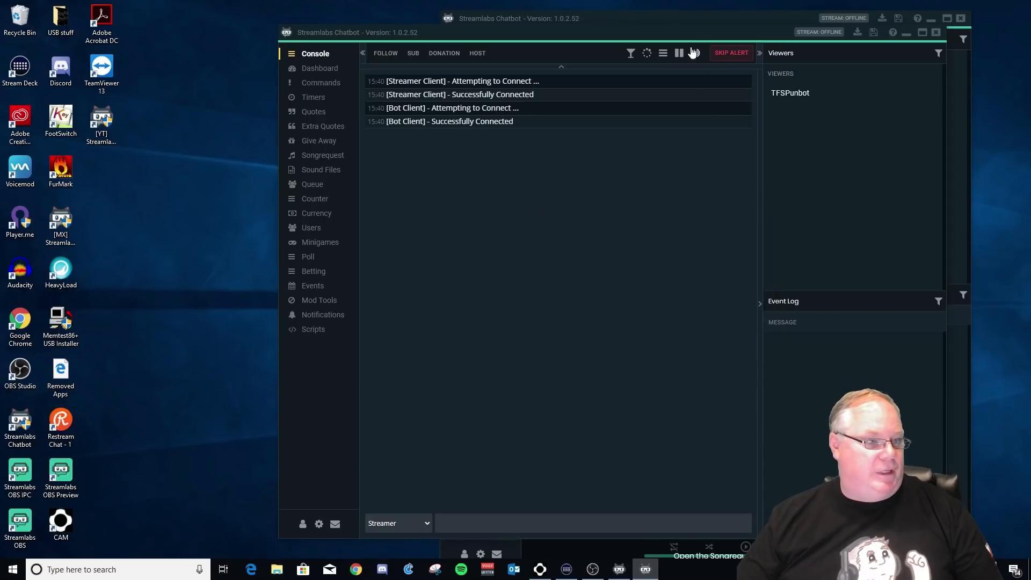
left_click_drag(703, 36, 426, 37)
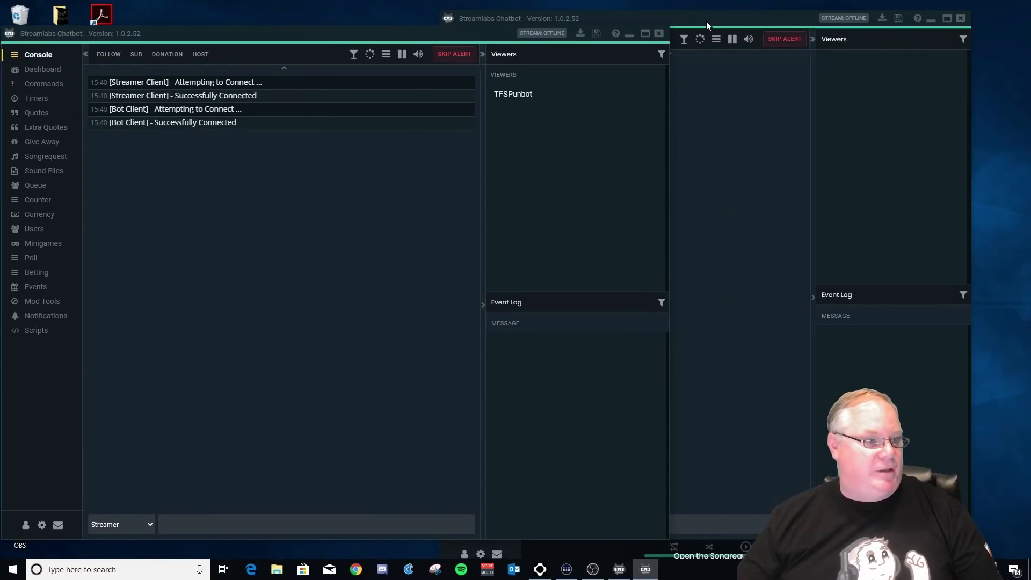
Open Sound Files in both Chatbot instances, one listing dillydilly and the Mixer one listing mlghorn
left_click_drag(671, 21, 716, 18)
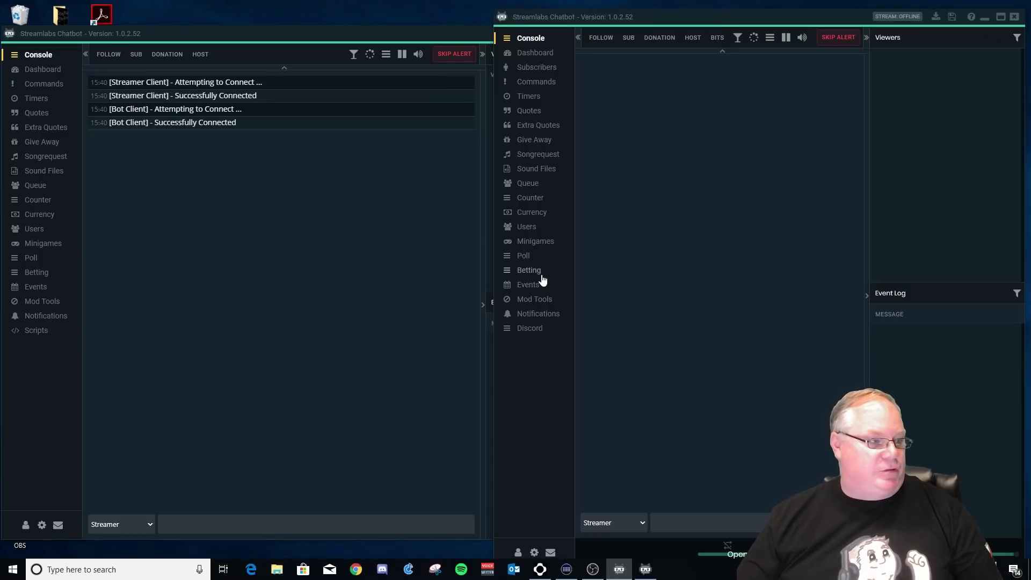
left_click(537, 167)
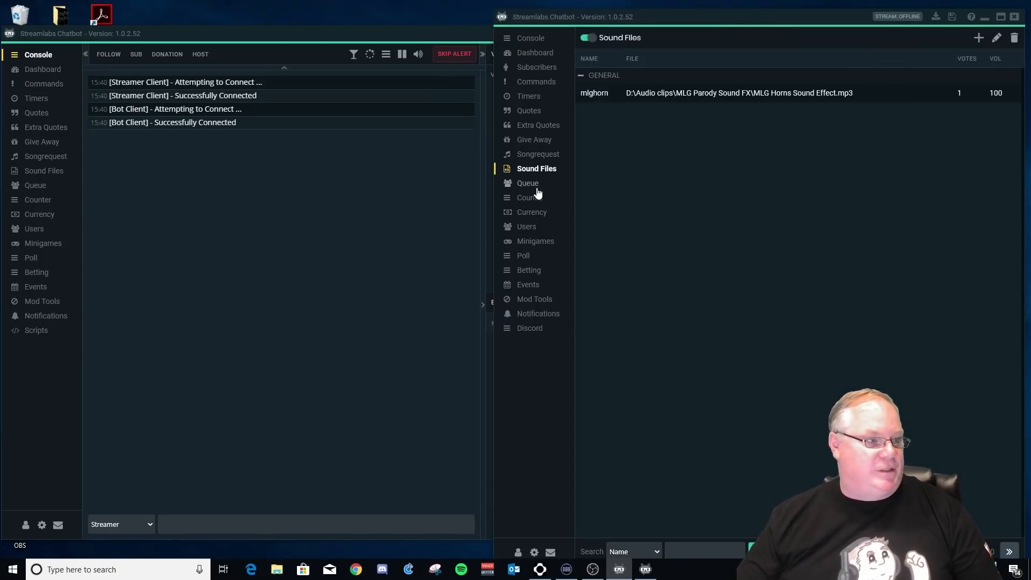
left_click_drag(775, 12, 679, 10)
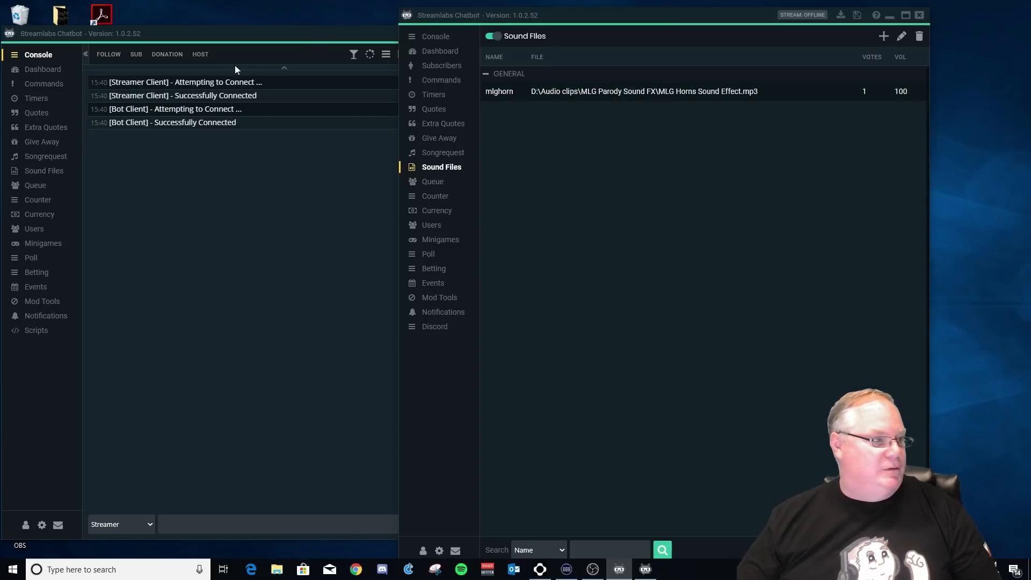
left_click(46, 171)
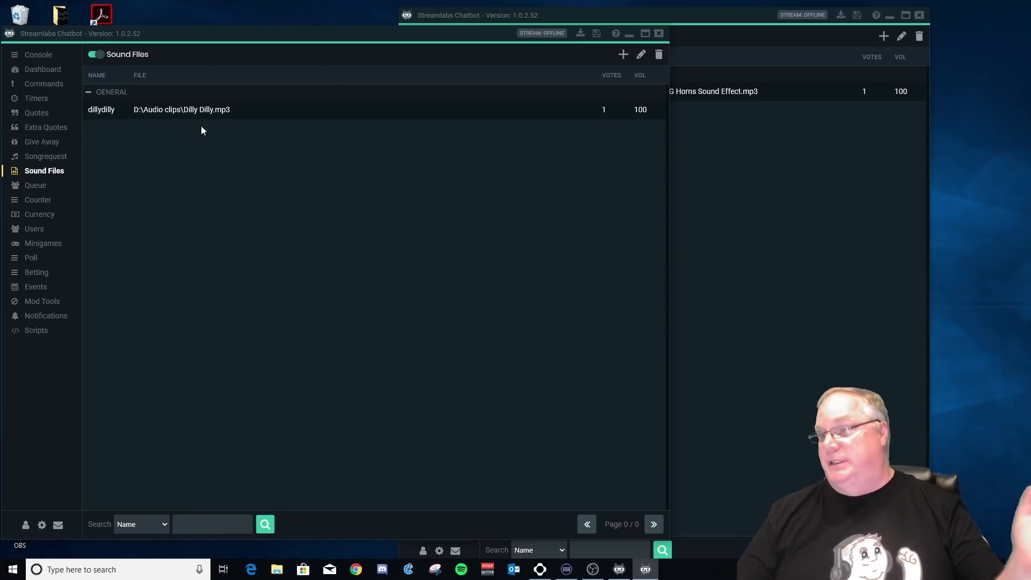
Position the two Chatbot windows side by side, the Mixer instance on the left
left_click_drag(394, 41, 335, 41)
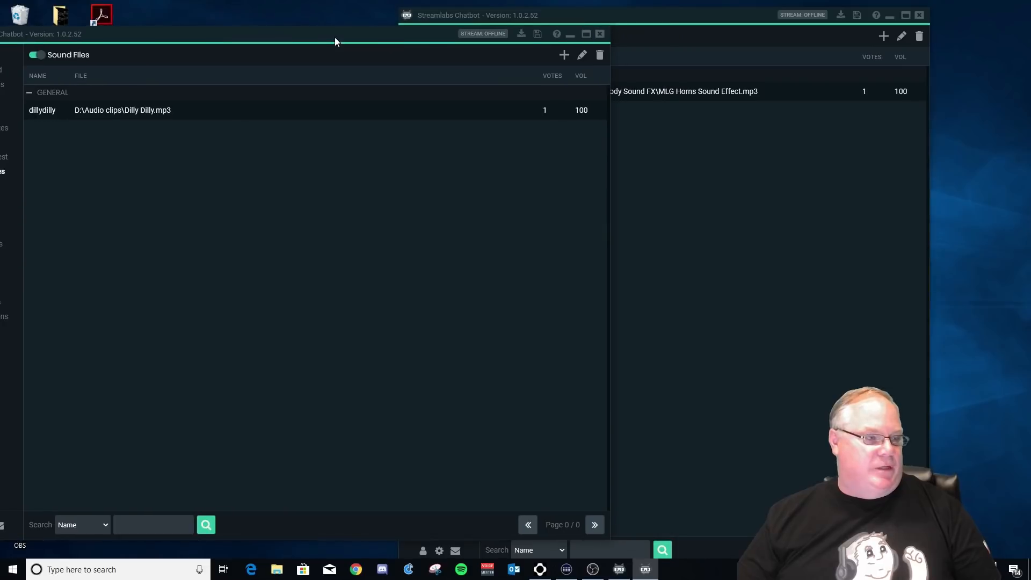
double_click(665, 16)
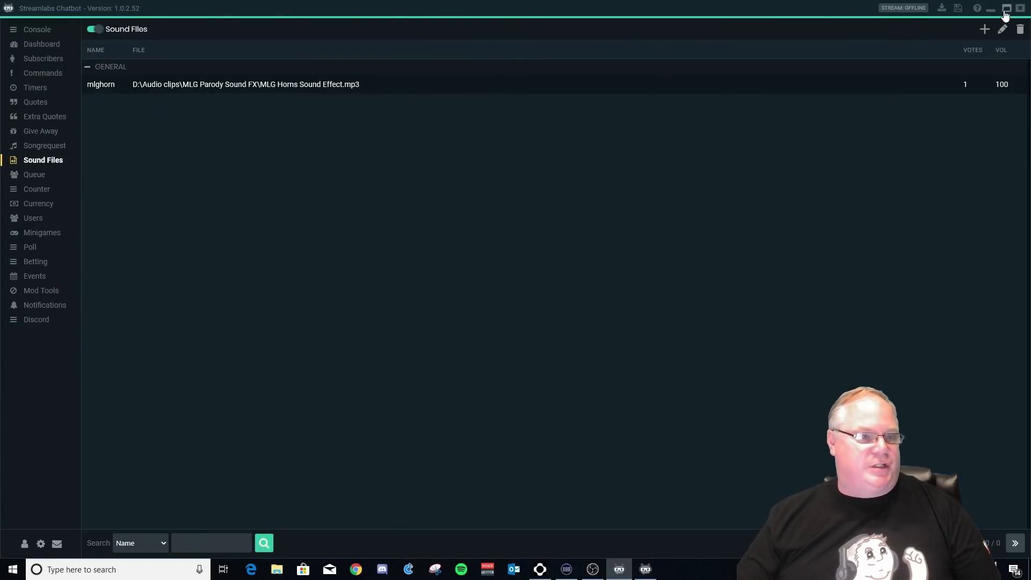
left_click(1006, 8)
left_click_drag(724, 27, 755, 26)
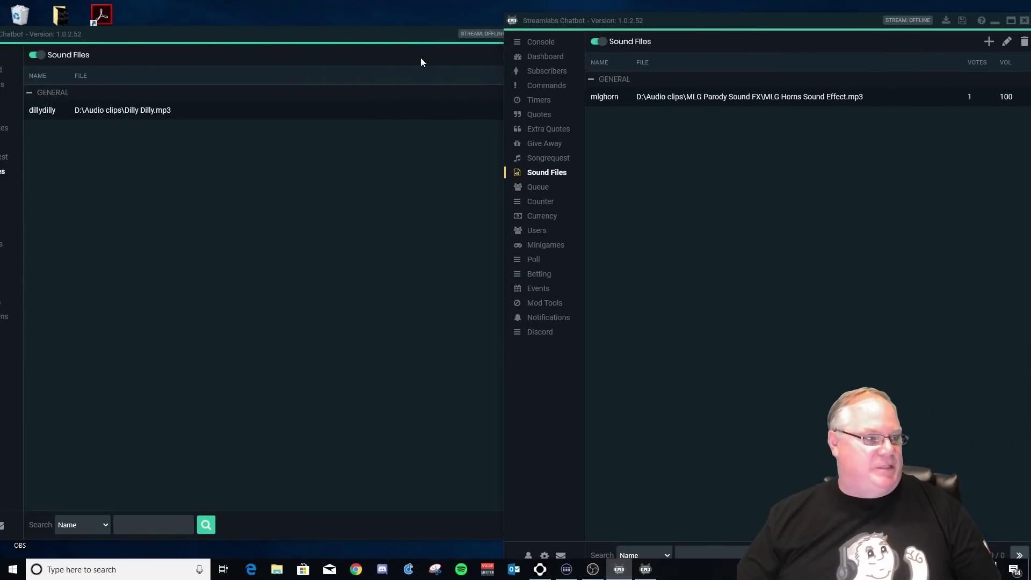
left_click_drag(371, 41, 417, 28)
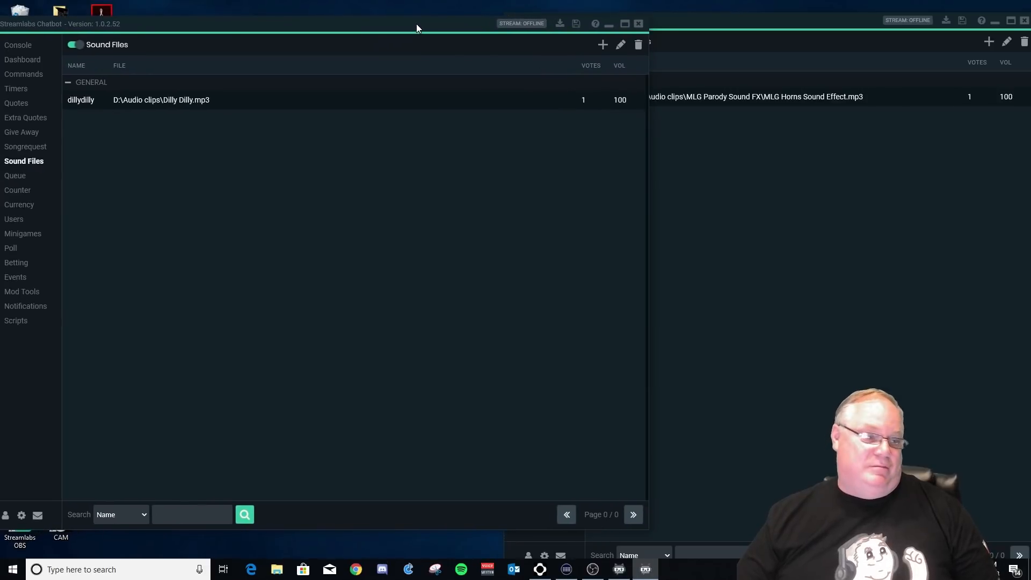